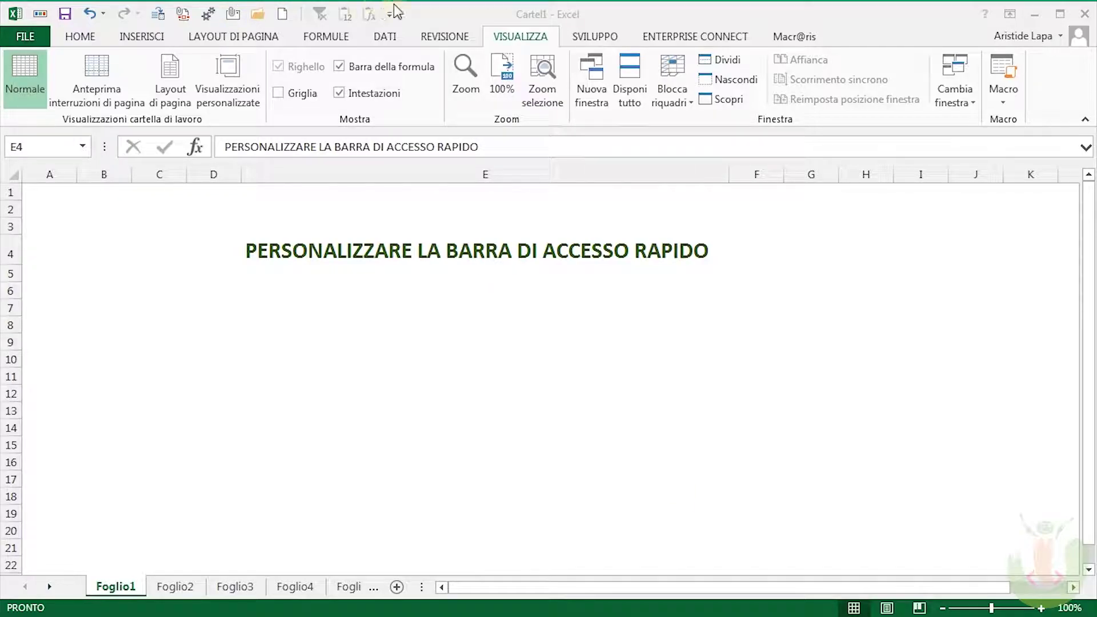
# Add the Stampa immediata quick-print command to the Quick Access Toolbar from its dropdown list
pyautogui.click(404, 17)
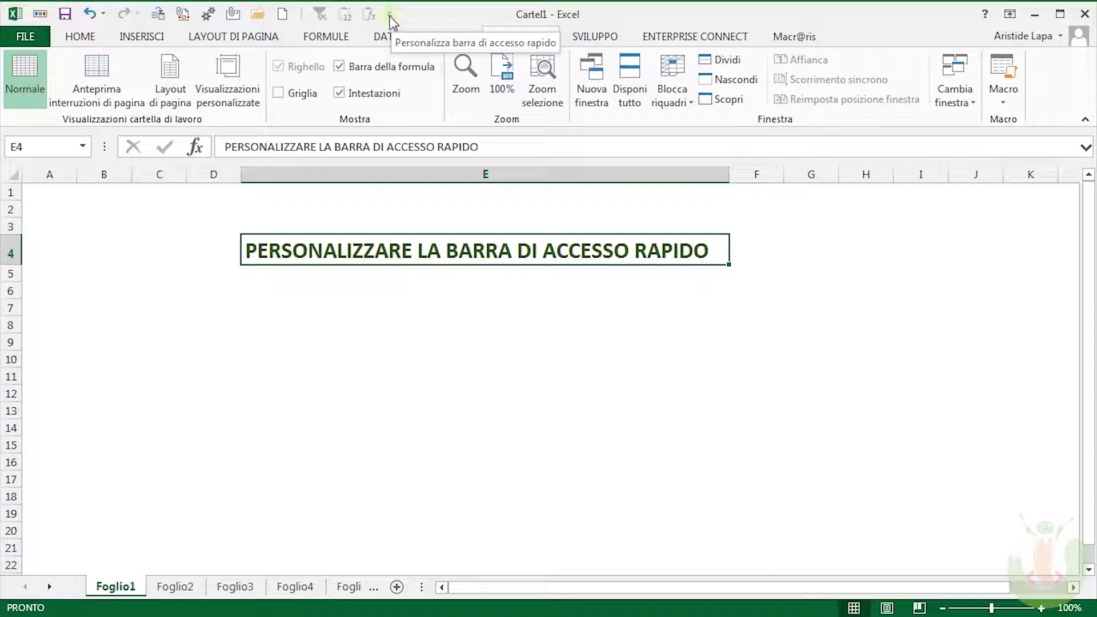
pyautogui.click(391, 16)
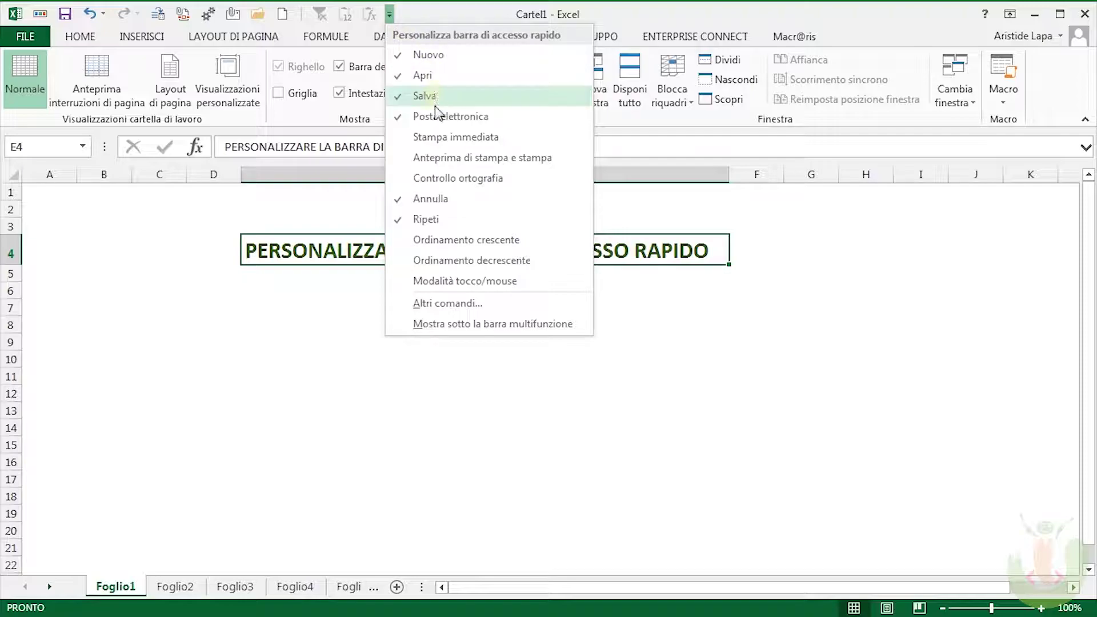
pyautogui.click(468, 139)
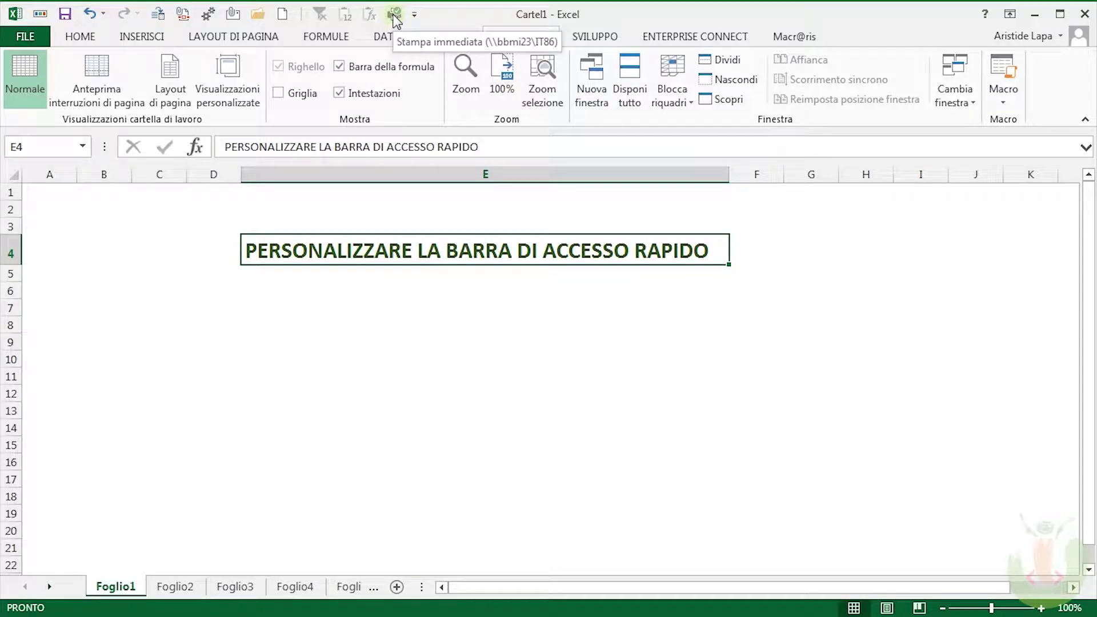
# Untick Stampa immediata in the Quick Access Toolbar customization list to remove it again
pyautogui.rightClick(395, 20)
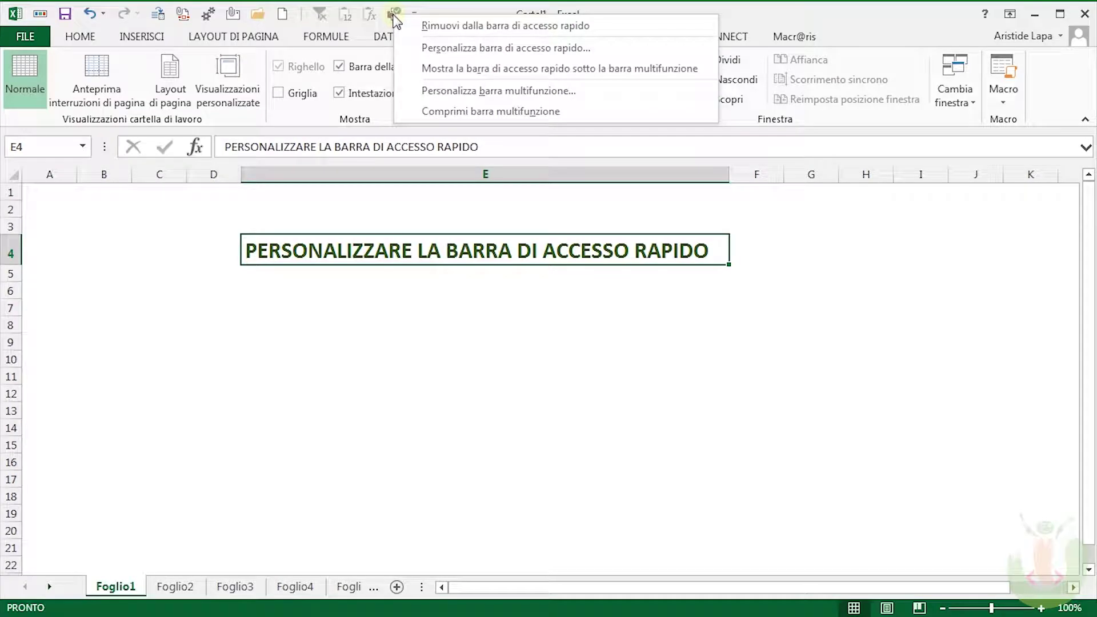
pyautogui.click(459, 9)
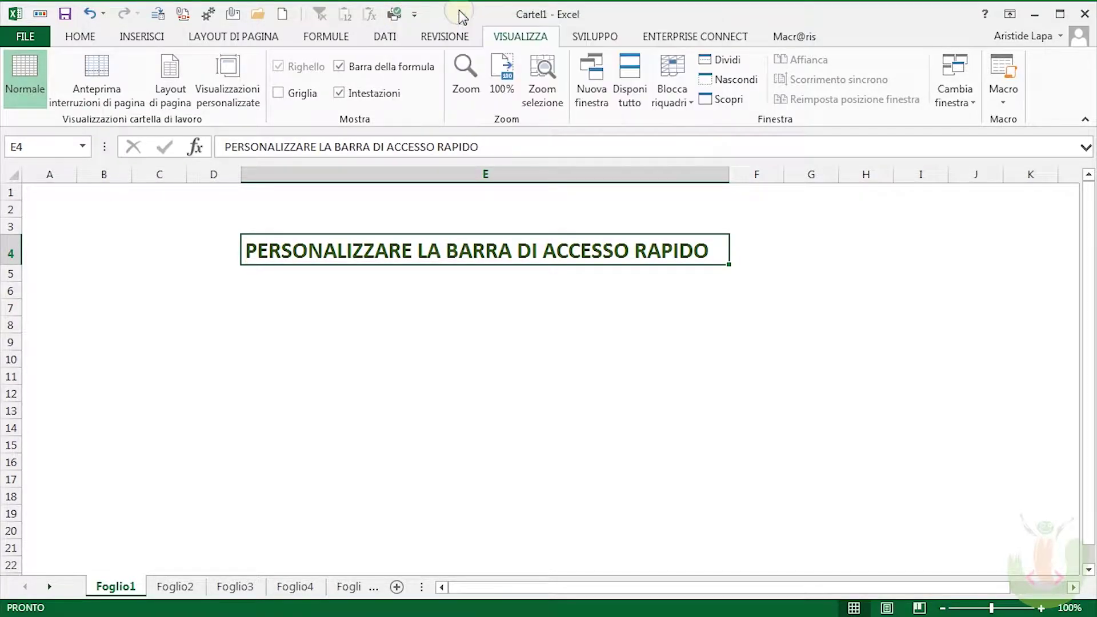
pyautogui.click(416, 12)
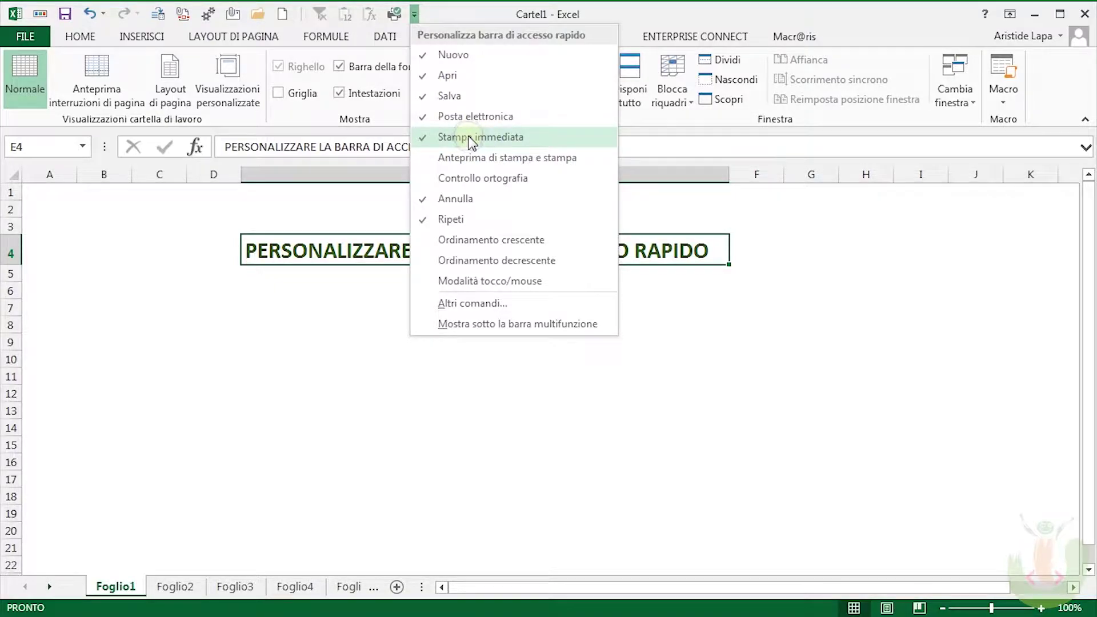
pyautogui.click(469, 137)
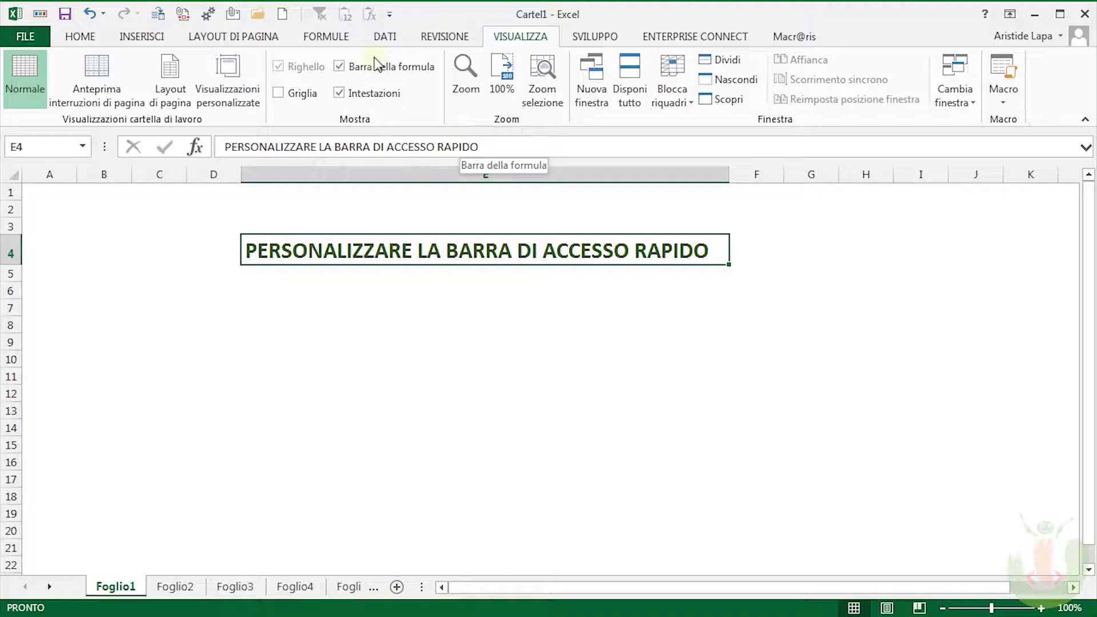
# Add the Visualizza tab's Griglia checkbox to the Quick Access Toolbar and test it, leaving gridlines off
pyautogui.rightClick(303, 98)
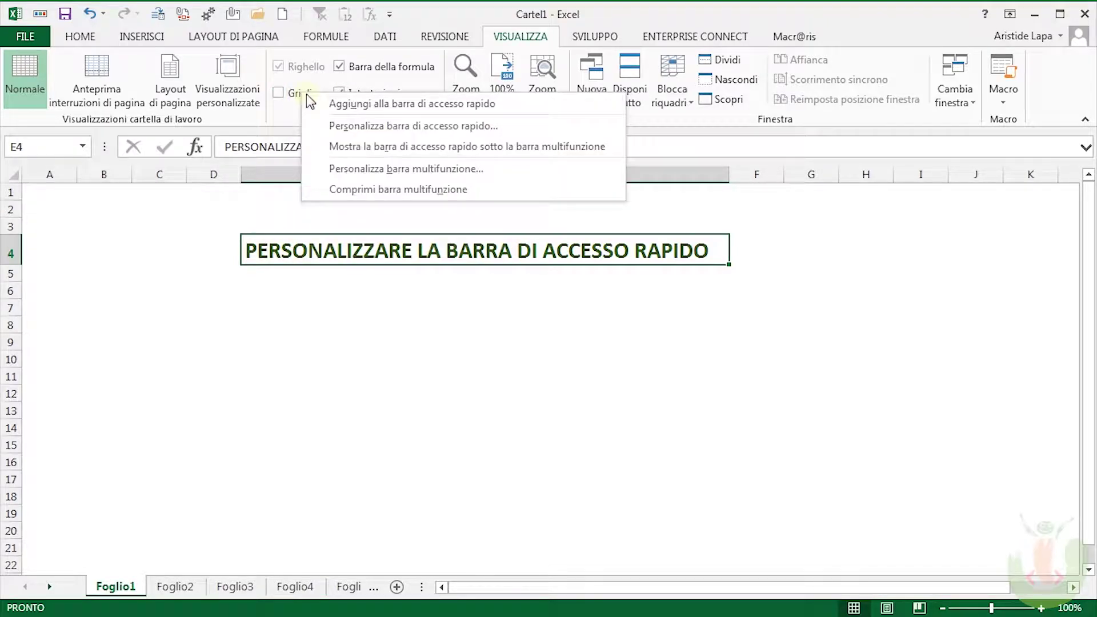
pyautogui.click(360, 104)
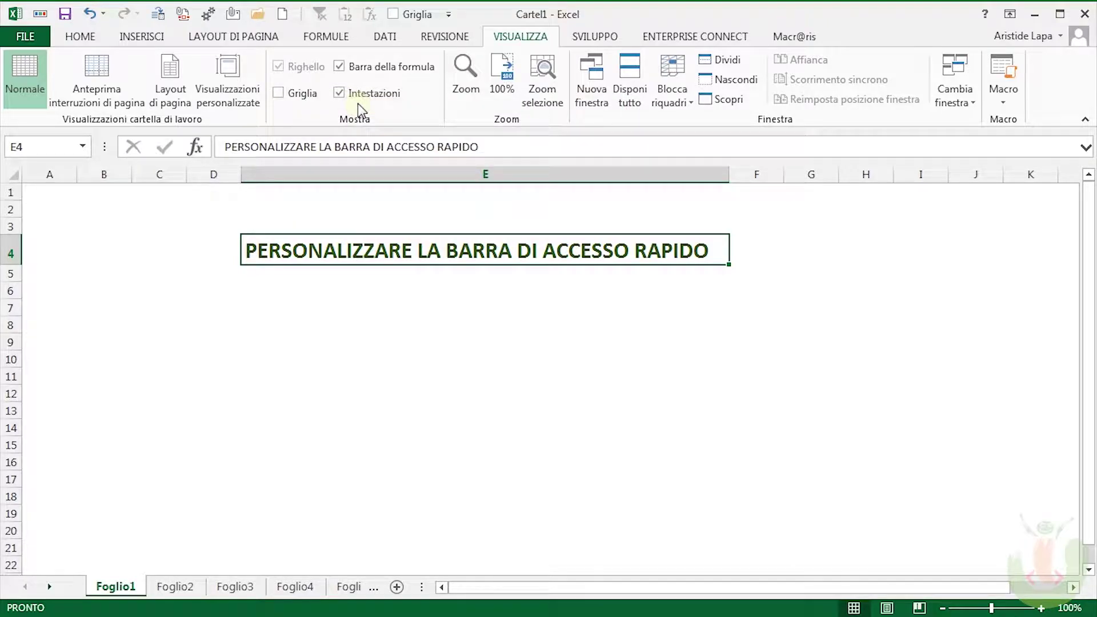
pyautogui.click(394, 16)
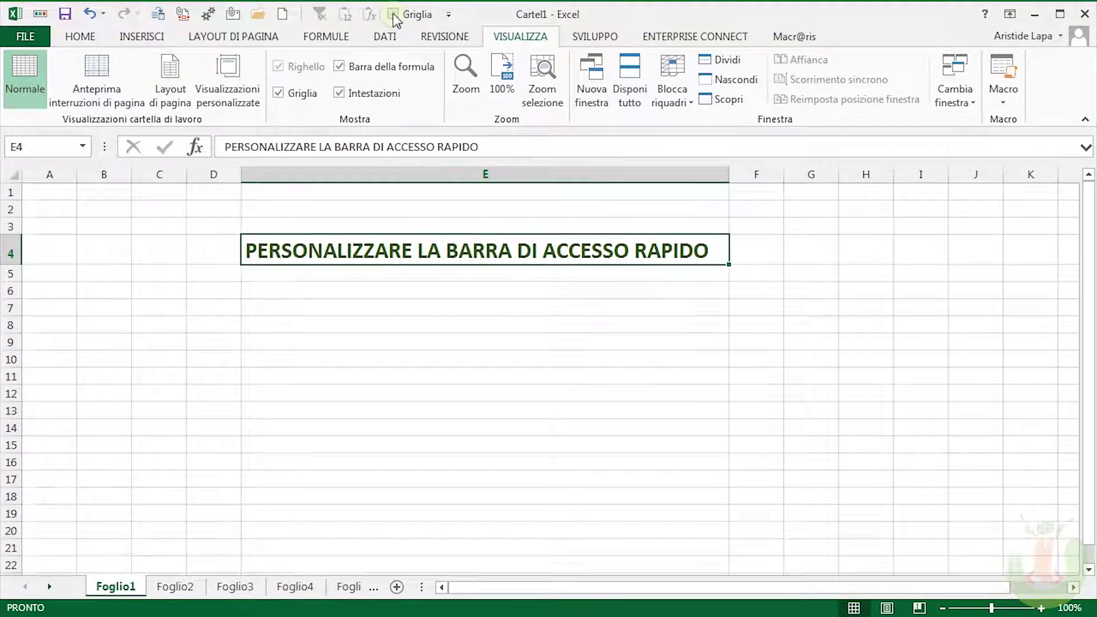
pyautogui.click(395, 16)
pyautogui.click(394, 15)
pyautogui.click(394, 15)
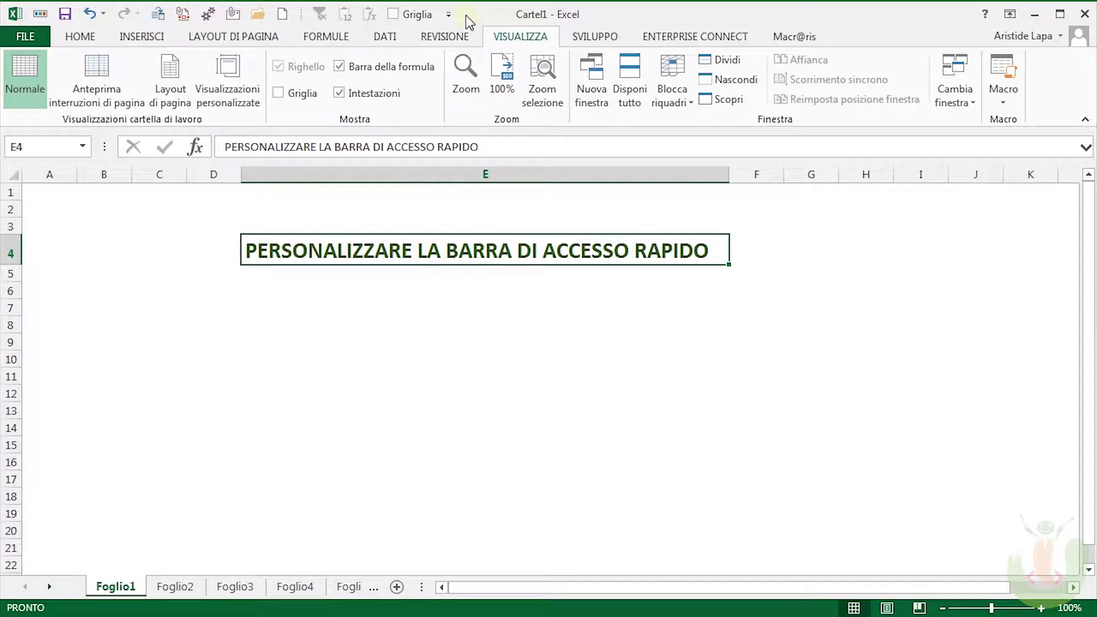
pyautogui.click(449, 15)
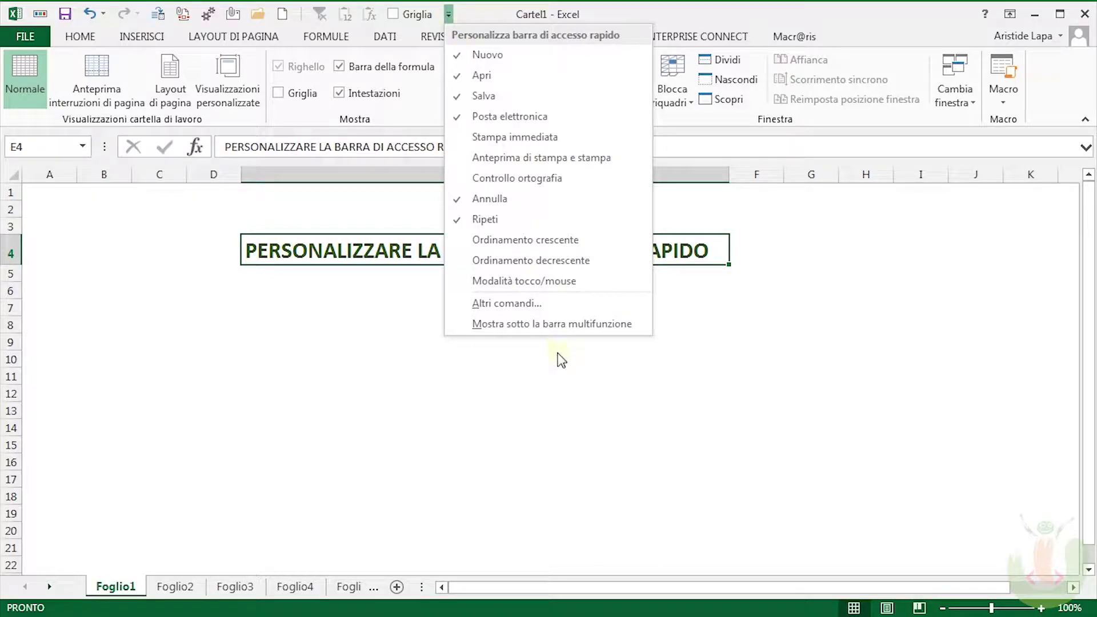
# Open Altri comandi... and set Scegli comandi da to Tutti i comandi
pyautogui.click(555, 309)
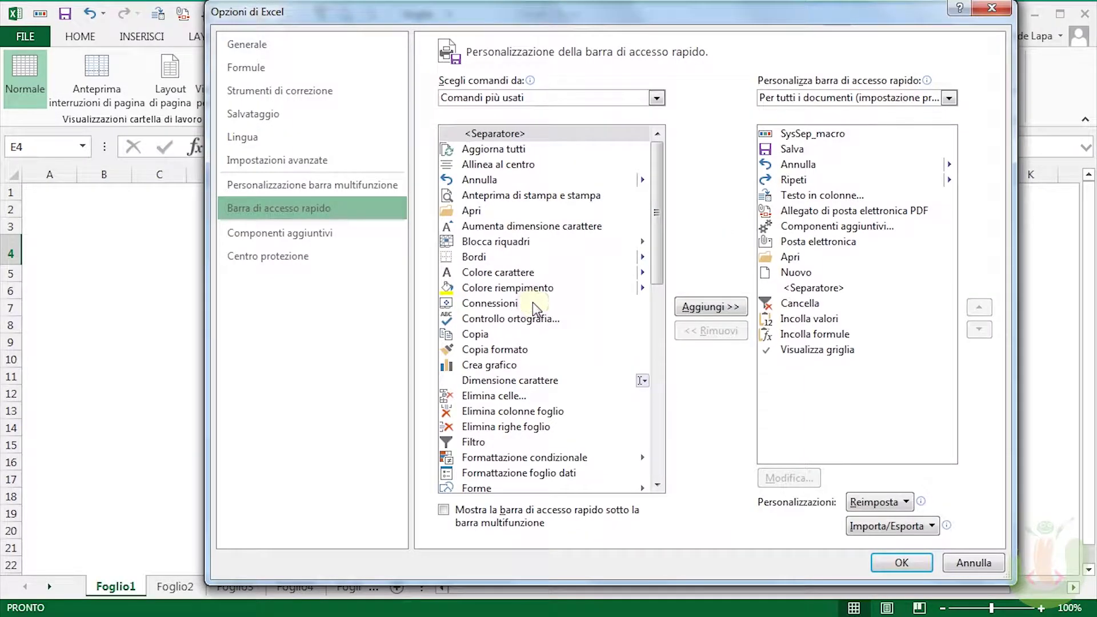
pyautogui.click(596, 99)
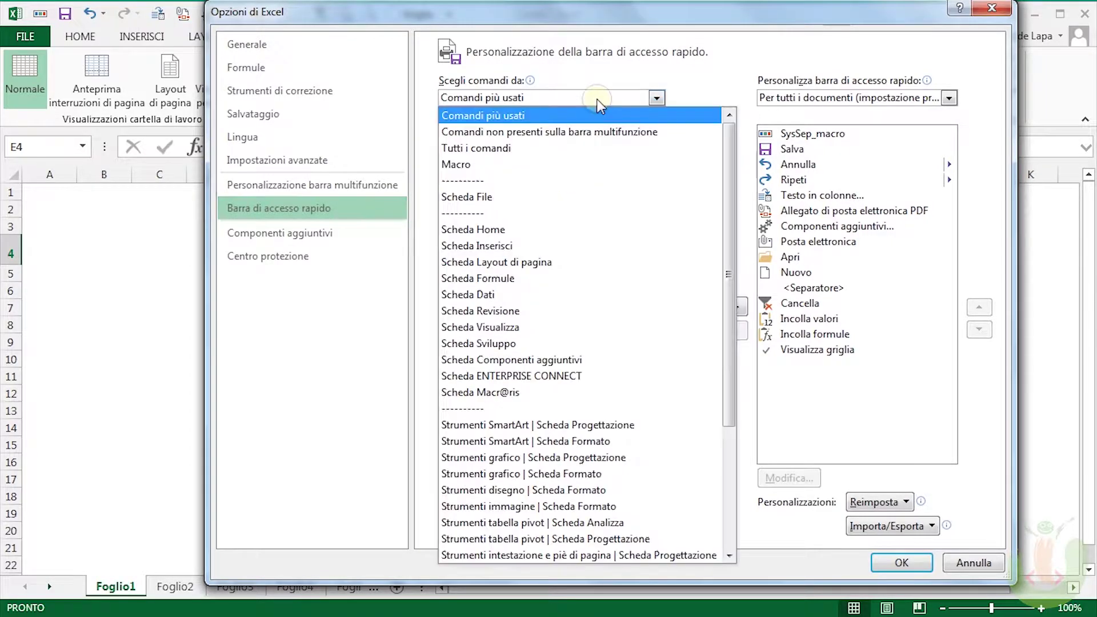
pyautogui.click(514, 150)
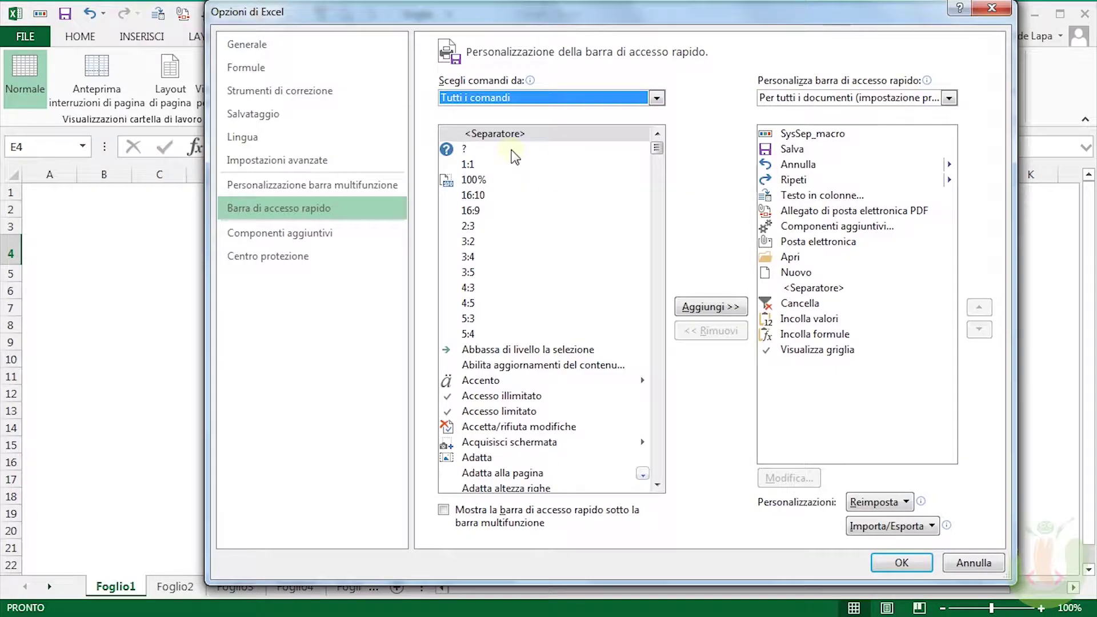
# Select Pubblica come PDF o XPS in the Tutti i comandi list
pyautogui.click(523, 136)
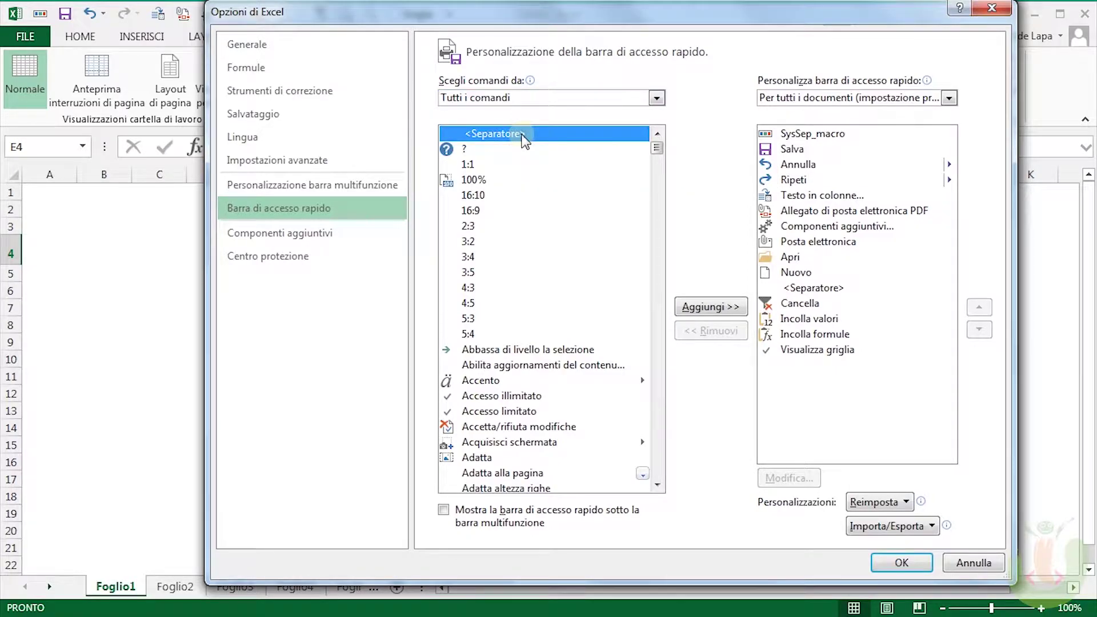
pyautogui.press('p')
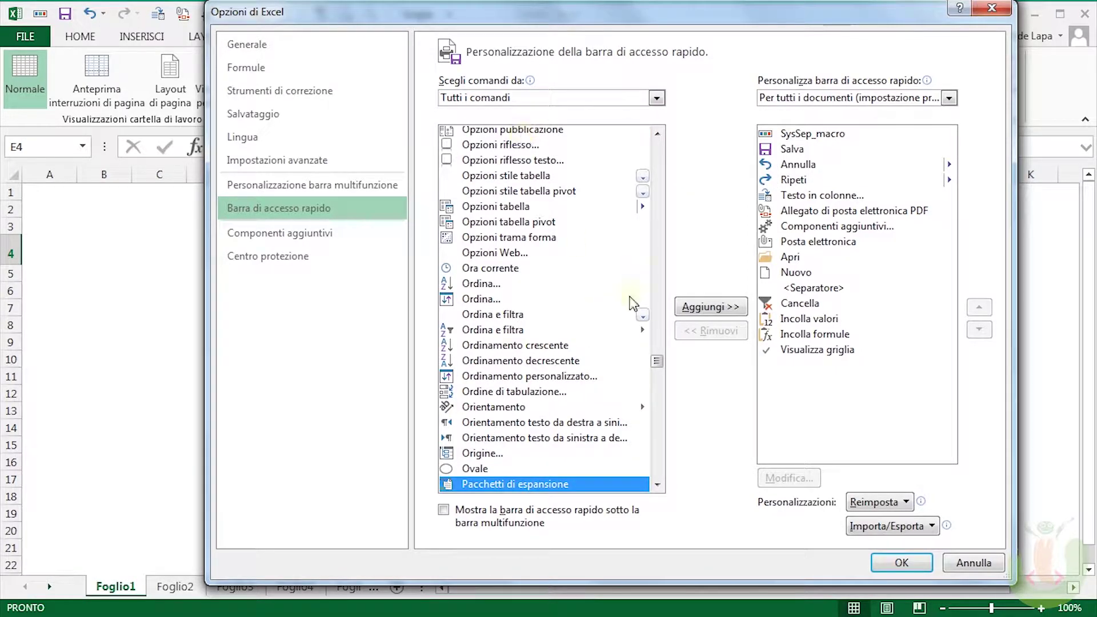
pyautogui.scroll(-3, 658, 365)
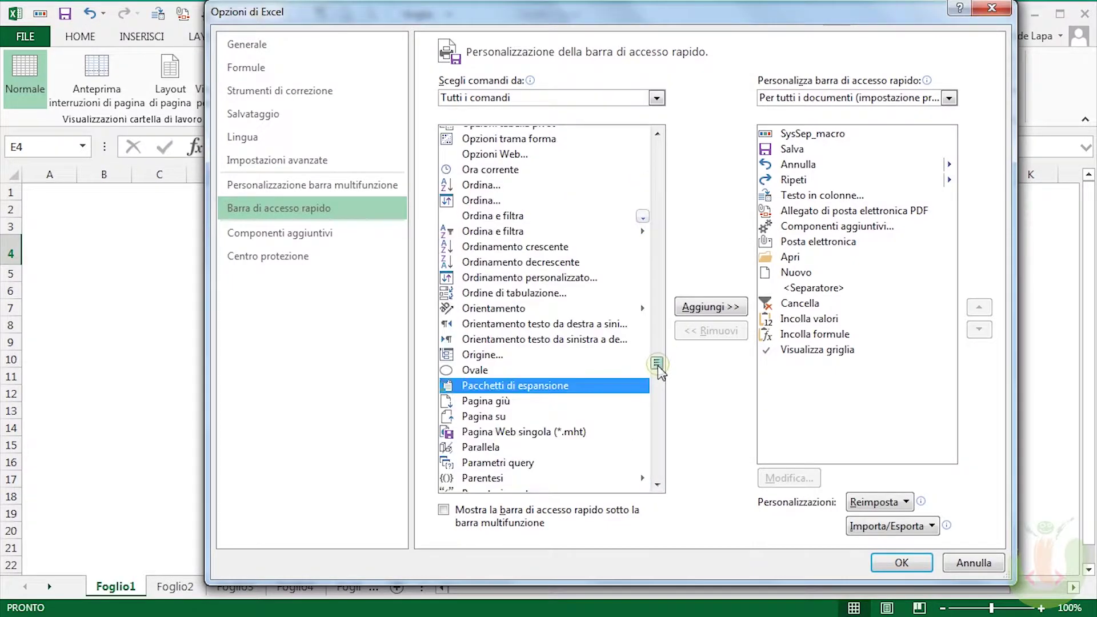
pyautogui.scroll(-8, 658, 369)
pyautogui.scroll(-3, 658, 371)
pyautogui.scroll(-2, 658, 373)
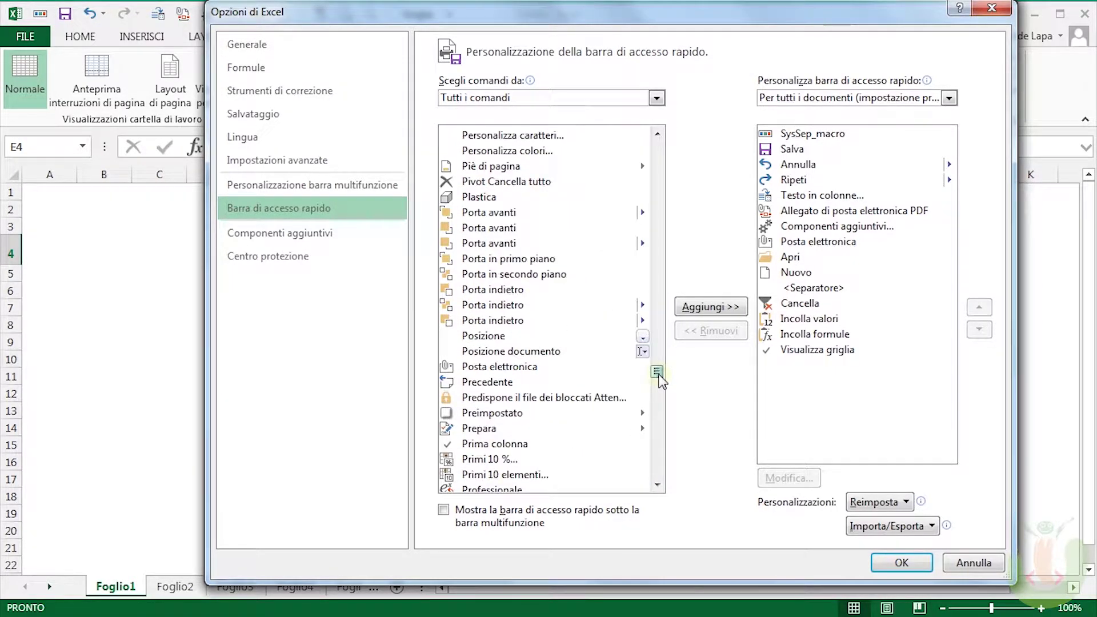
pyautogui.scroll(-1, 658, 375)
pyautogui.scroll(-3, 658, 379)
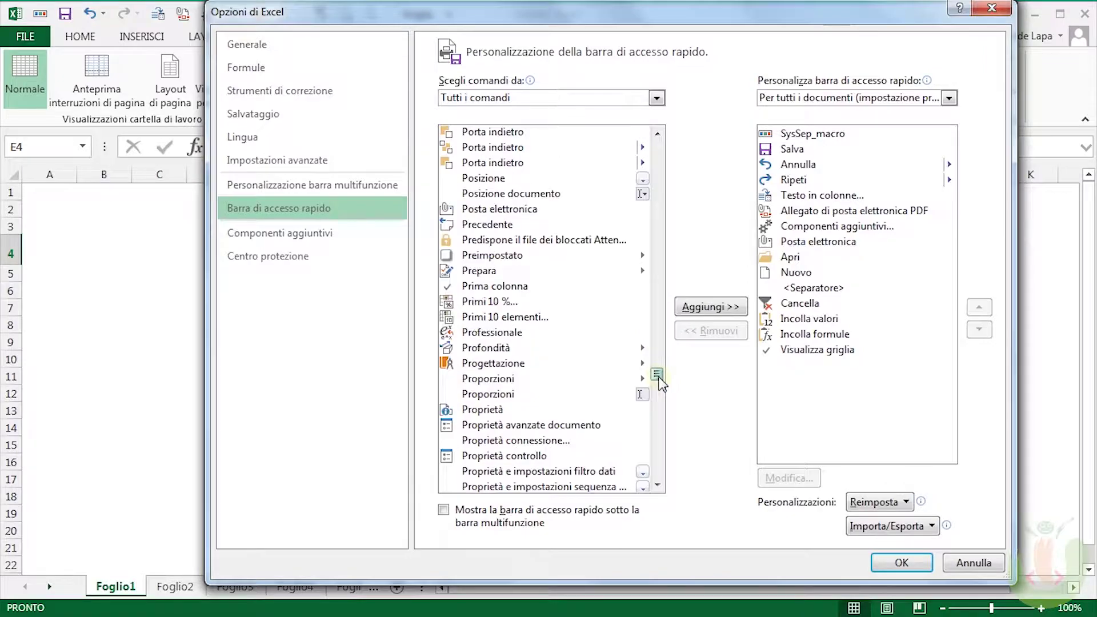
pyautogui.scroll(4, 659, 381)
pyautogui.scroll(-6, 659, 382)
pyautogui.scroll(-3, 659, 383)
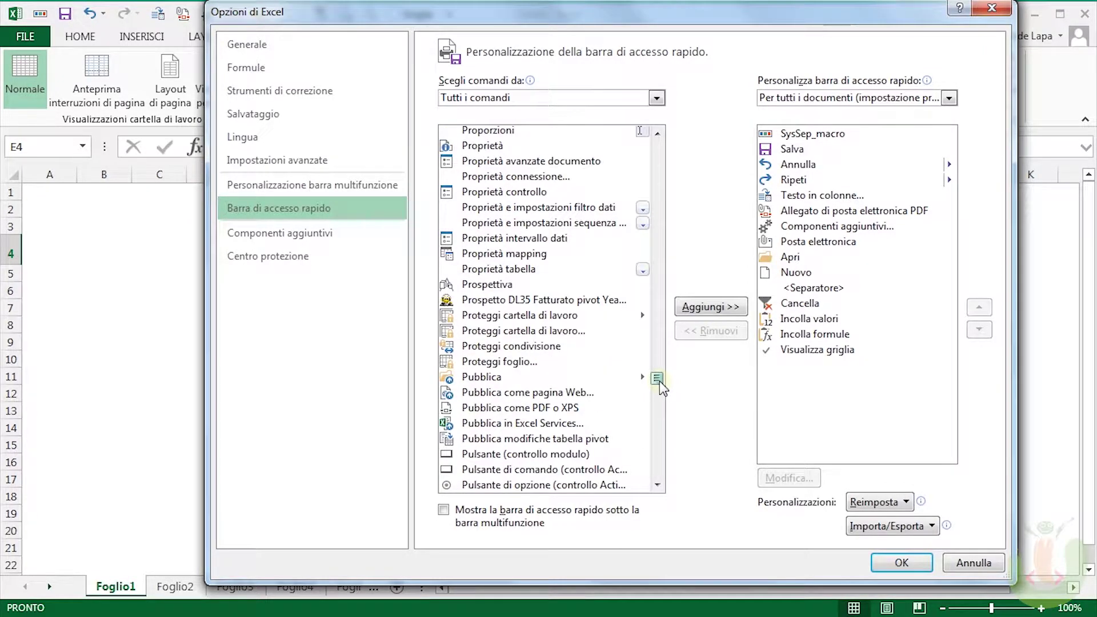
pyautogui.click(557, 407)
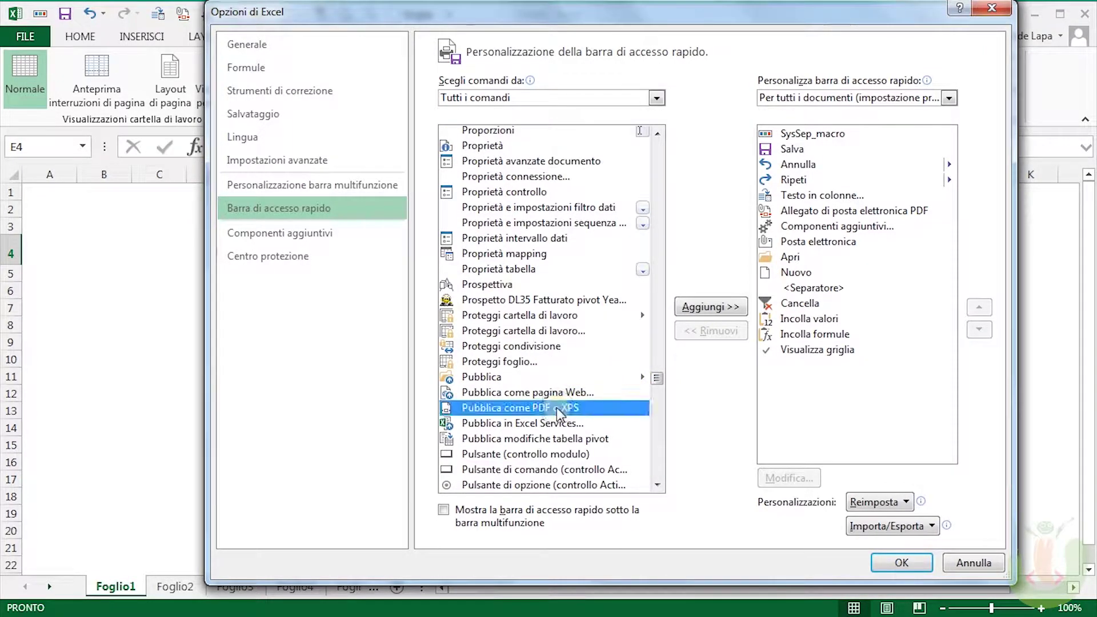
# Add Pubblica come PDF o XPS and a <Separatore>, moving the separator just above the PDF command
pyautogui.click(704, 307)
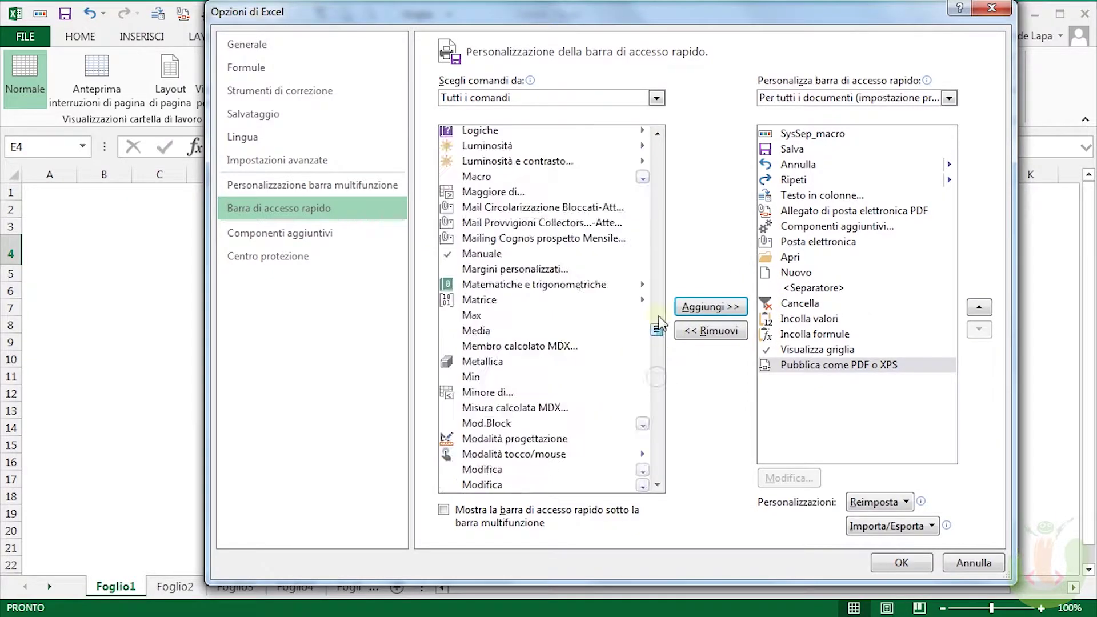
pyautogui.moveTo(659, 380); pyautogui.dragTo(663, 150)
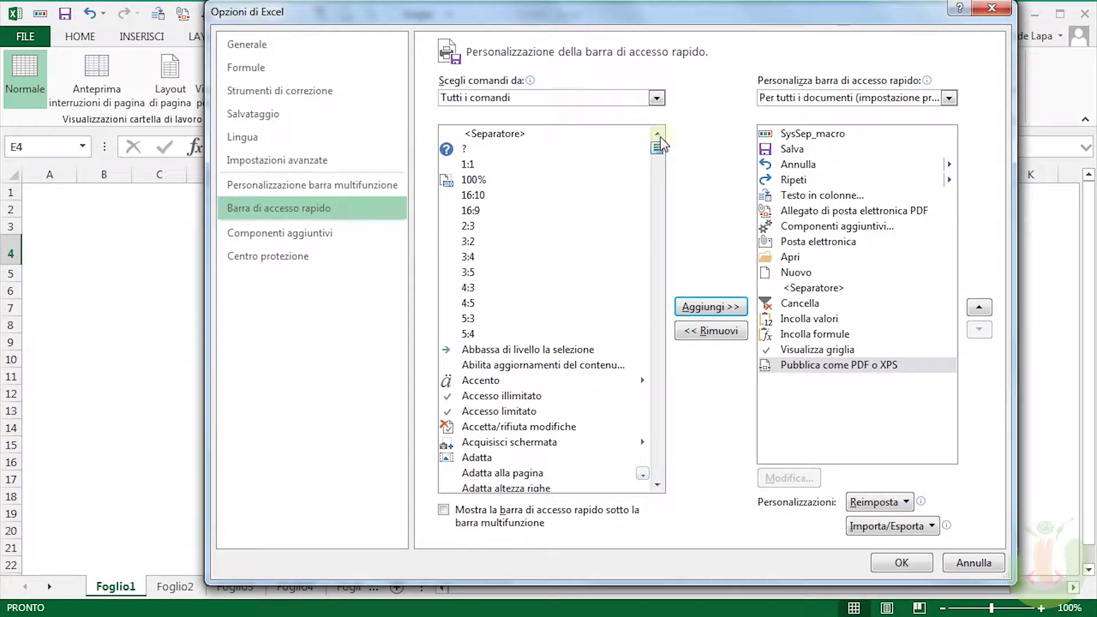
pyautogui.click(508, 136)
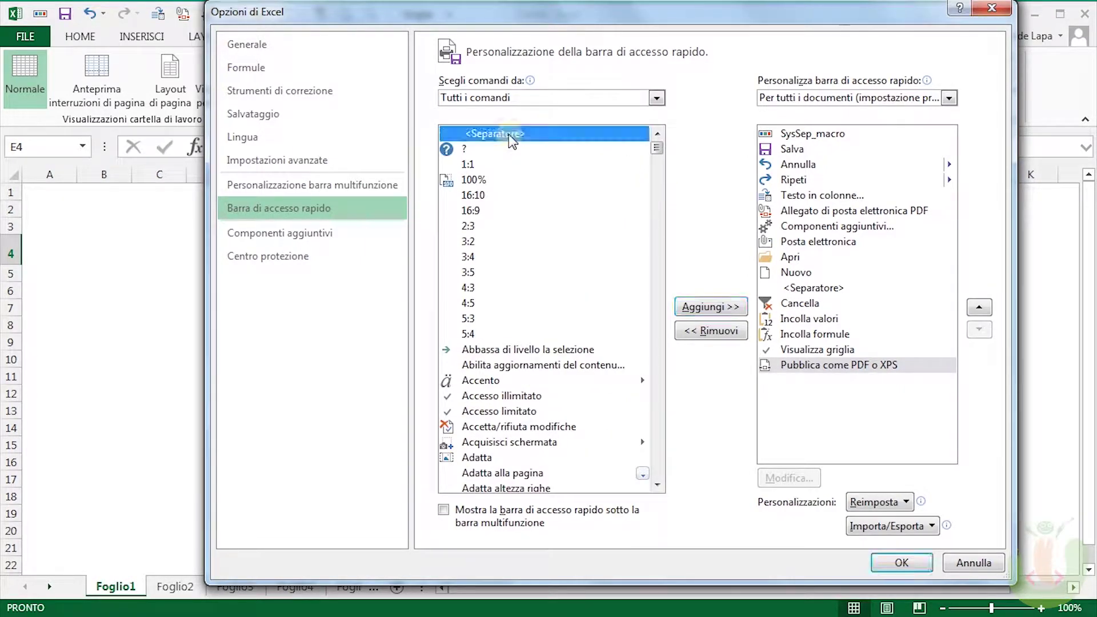
pyautogui.click(711, 308)
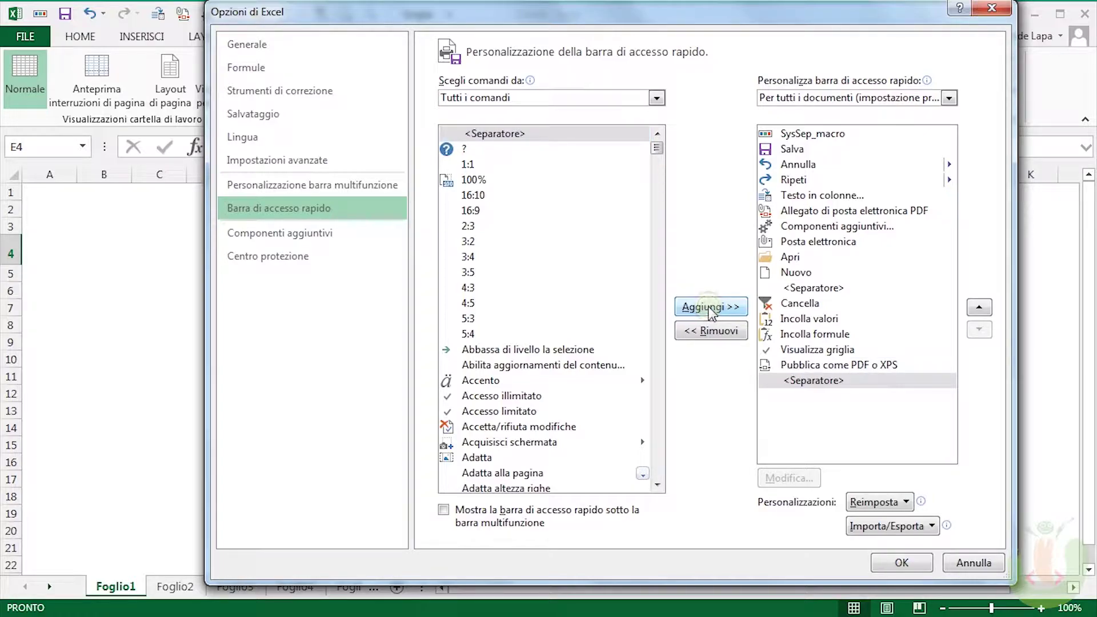
pyautogui.click(875, 381)
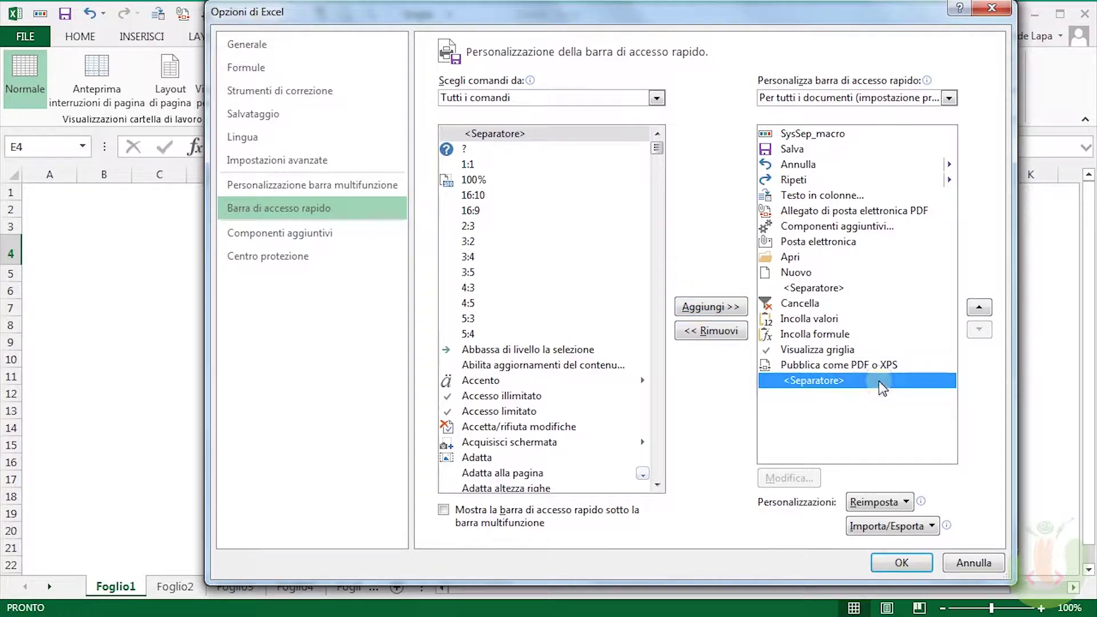
pyautogui.click(981, 308)
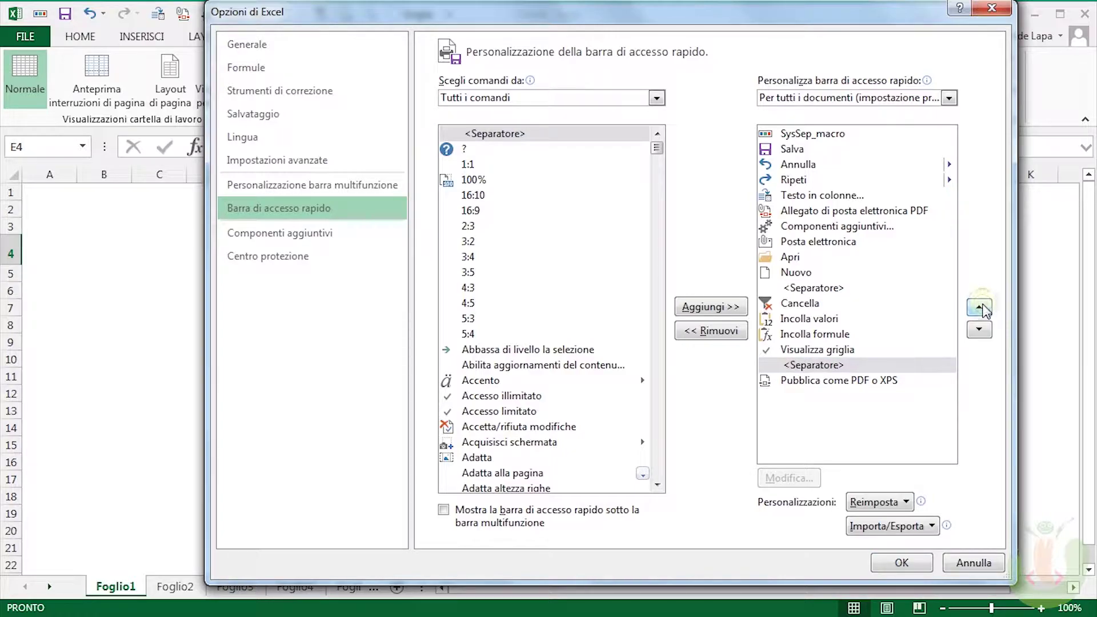
# Confirm Opzioni di Excel with OK so the toolbar shows Griglia, a separator and Pubblica come PDF o XPS
pyautogui.click(903, 563)
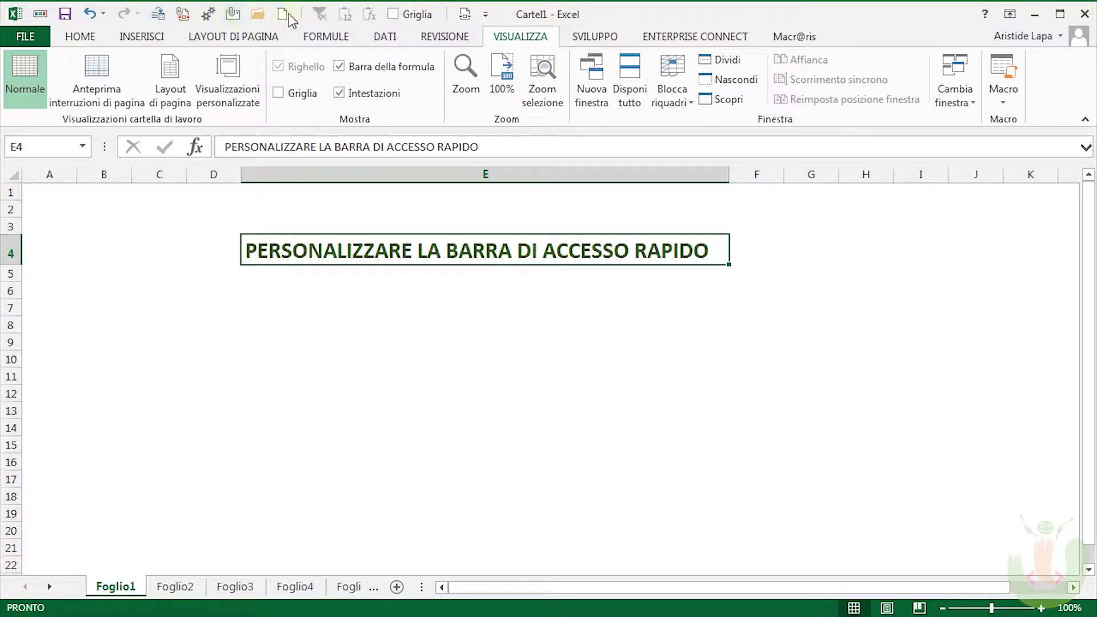
pyautogui.click(486, 17)
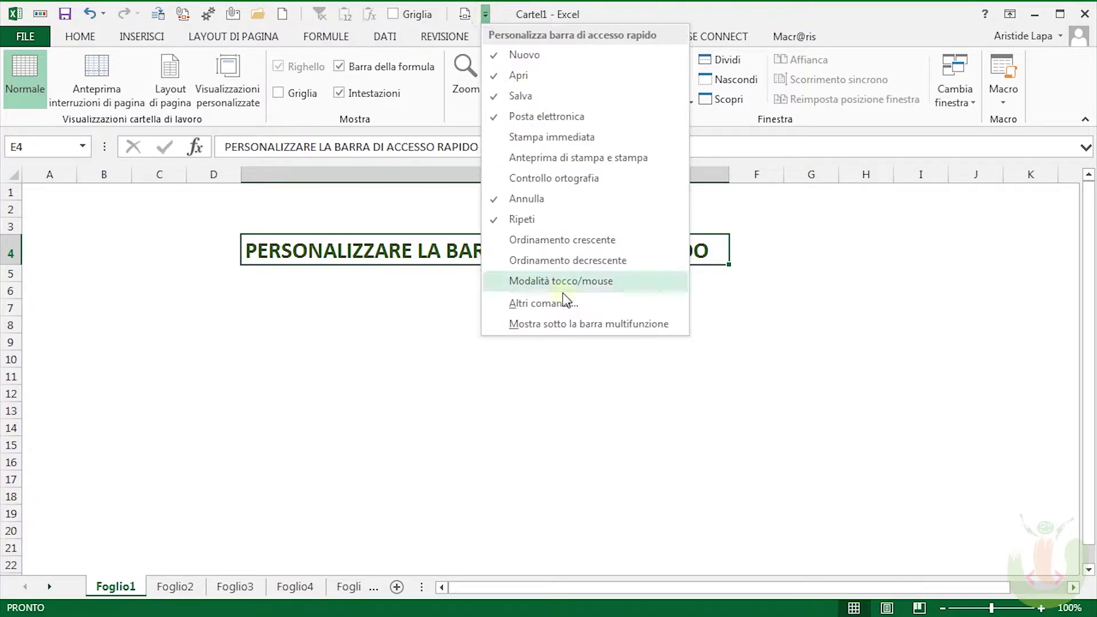
# Choose Mostra sotto la barra multifunzione to place the Quick Access Toolbar below the ribbon
pyautogui.click(560, 325)
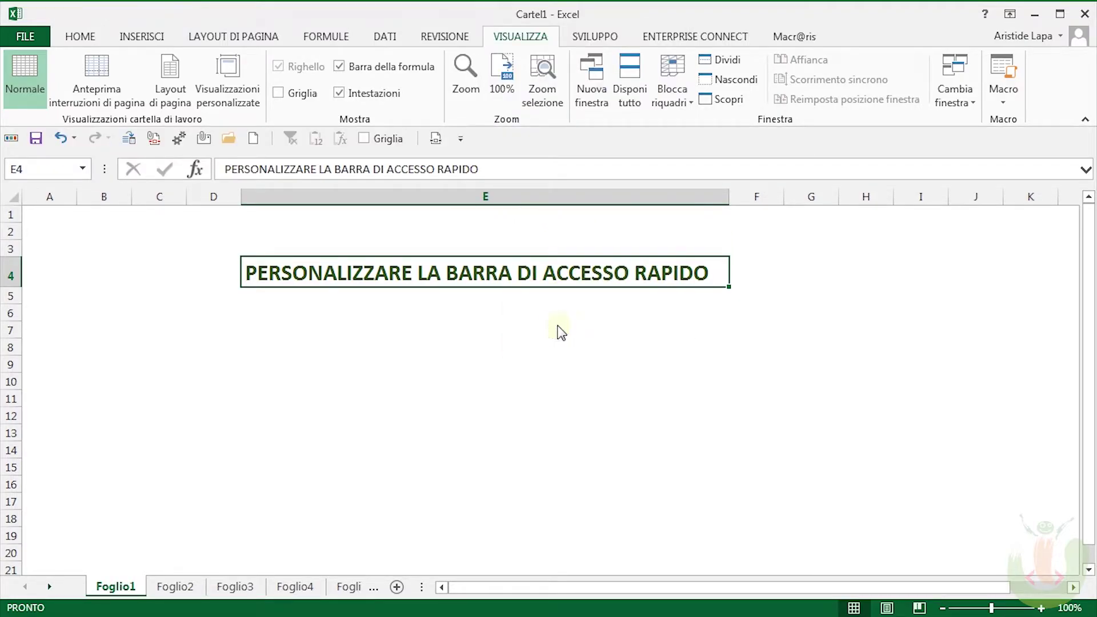